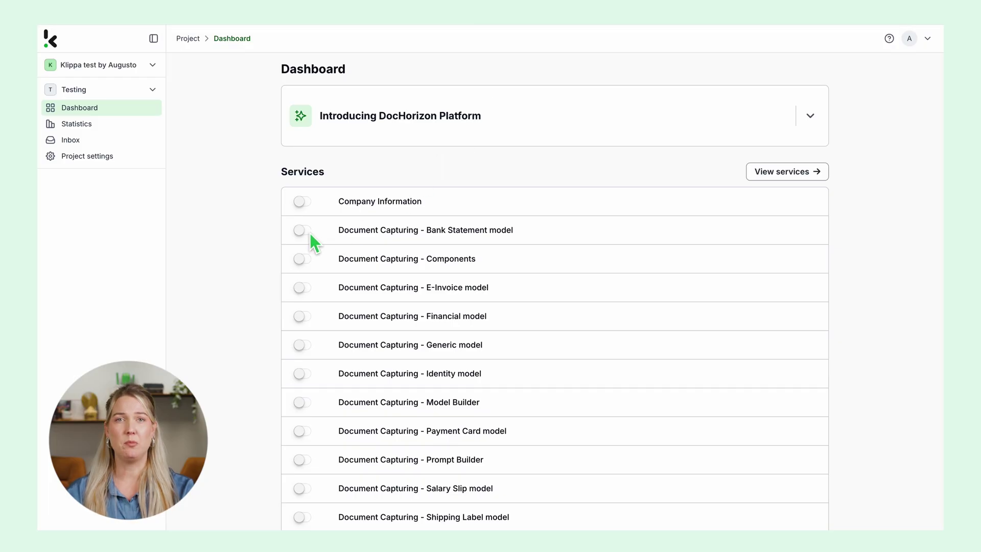
Step: Switch on the Bank Statement model and Flow Builder service toggles on the Dashboard
click(303, 231)
scroll(434, 388, down, 2)
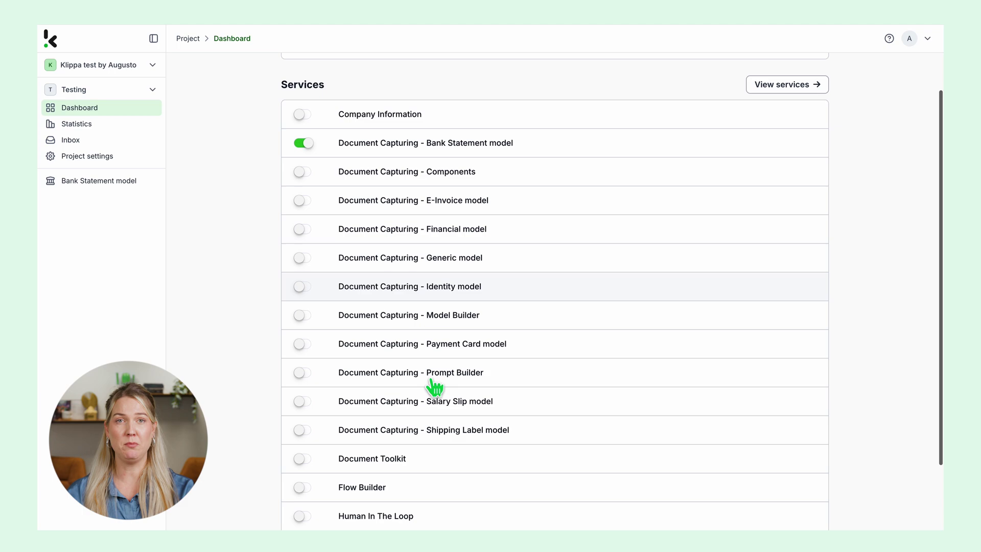
scroll(434, 388, down, 2)
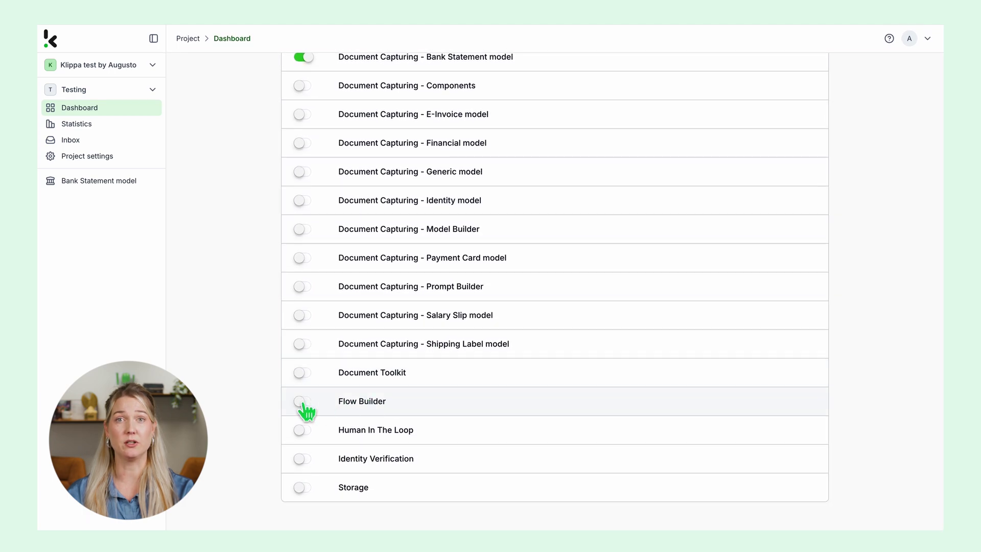
click(303, 401)
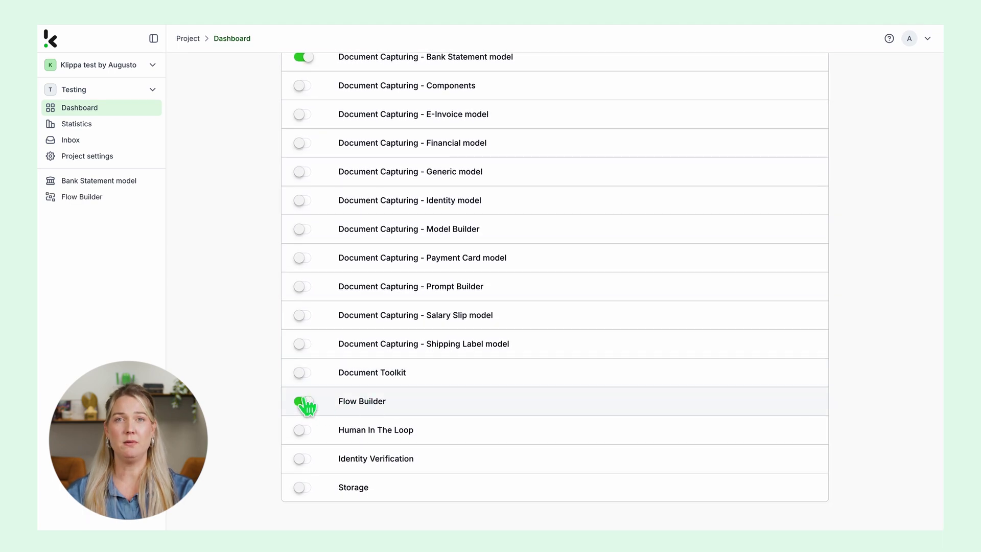
Step: Go to the Flow Builder service page
scroll(311, 379, up, 4)
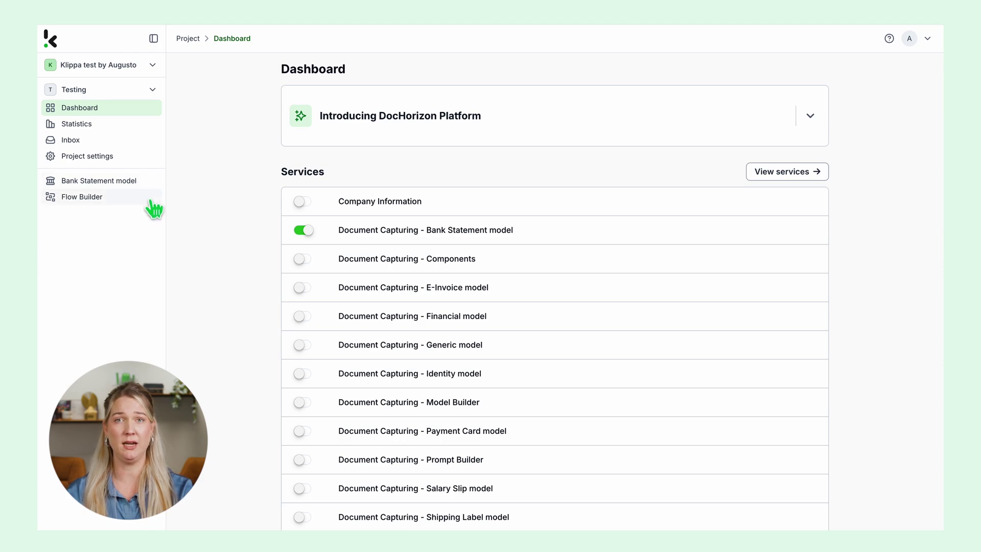
scroll(267, 347, down, 2)
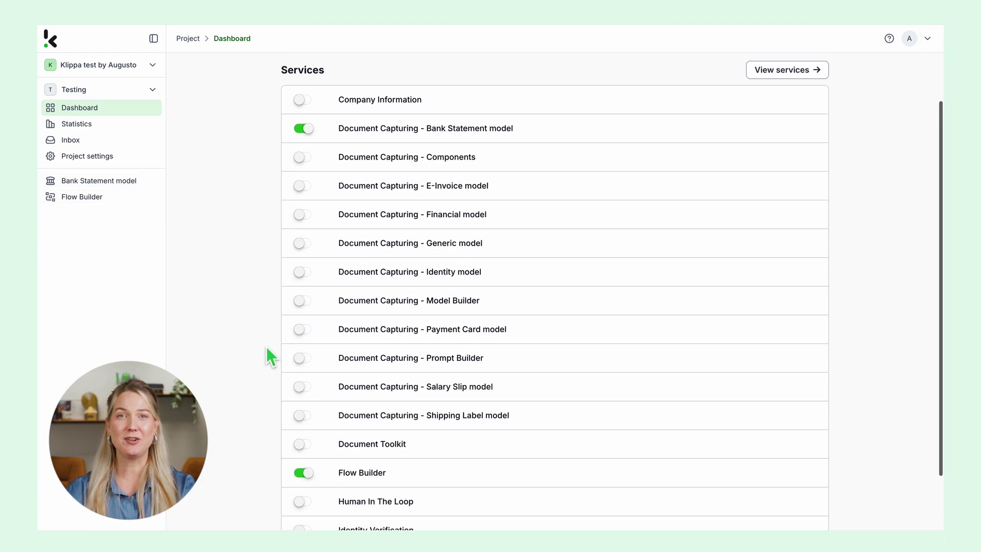
scroll(267, 347, down, 2)
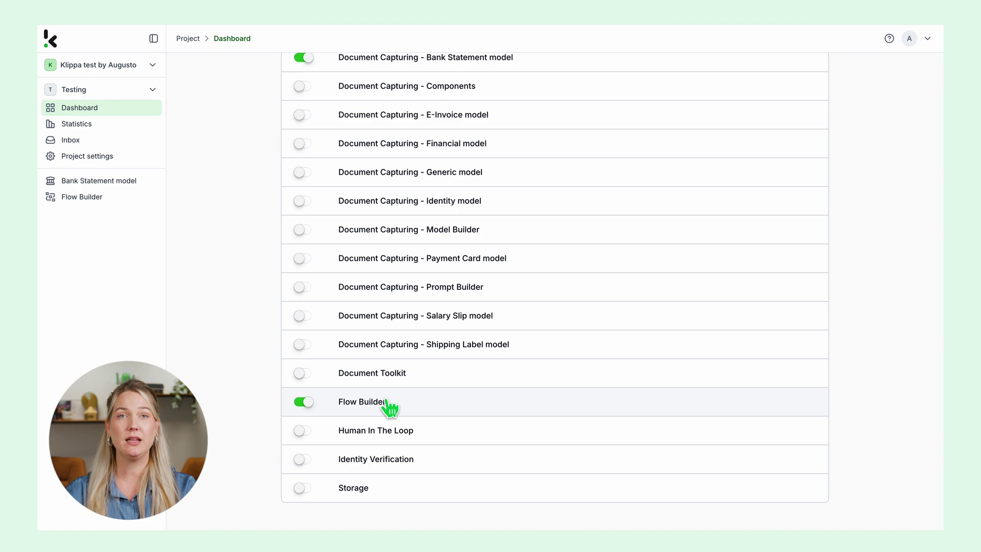
click(399, 403)
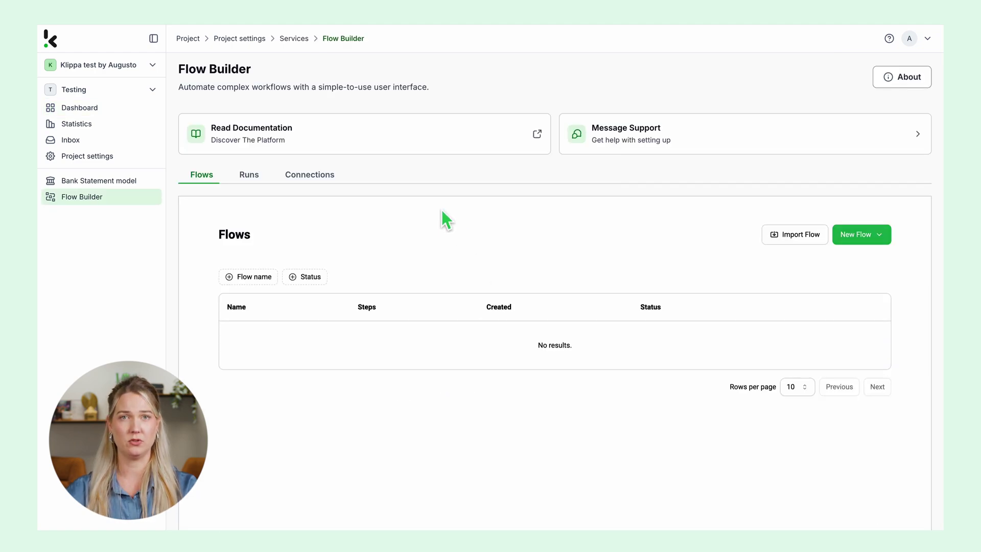
Step: Check the empty Runs list and the Connections list, then return to Flows
click(263, 181)
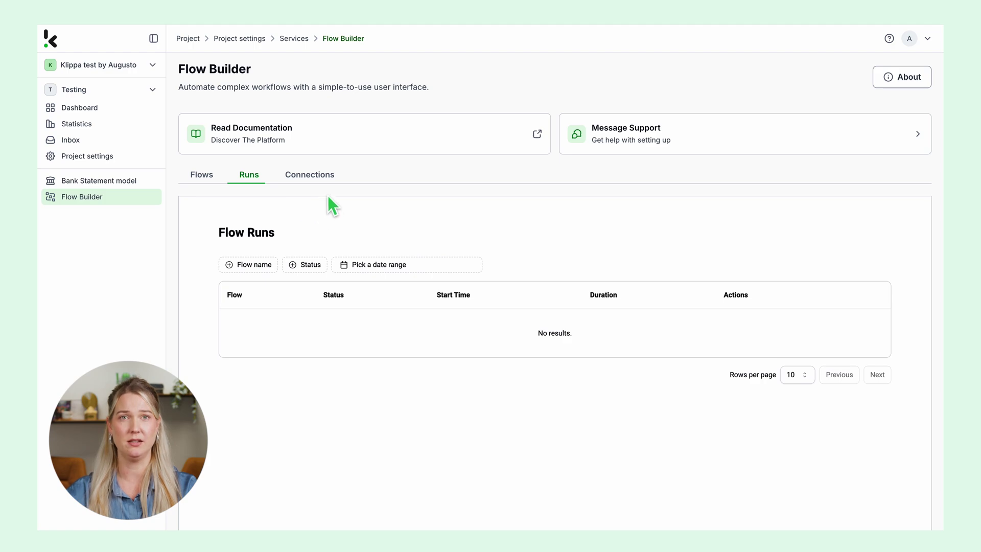
click(316, 177)
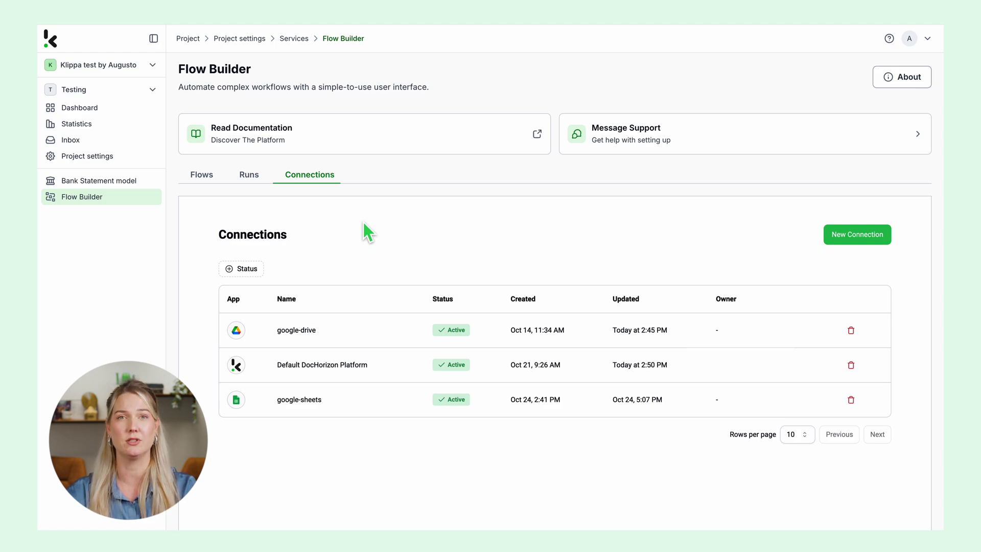
click(209, 176)
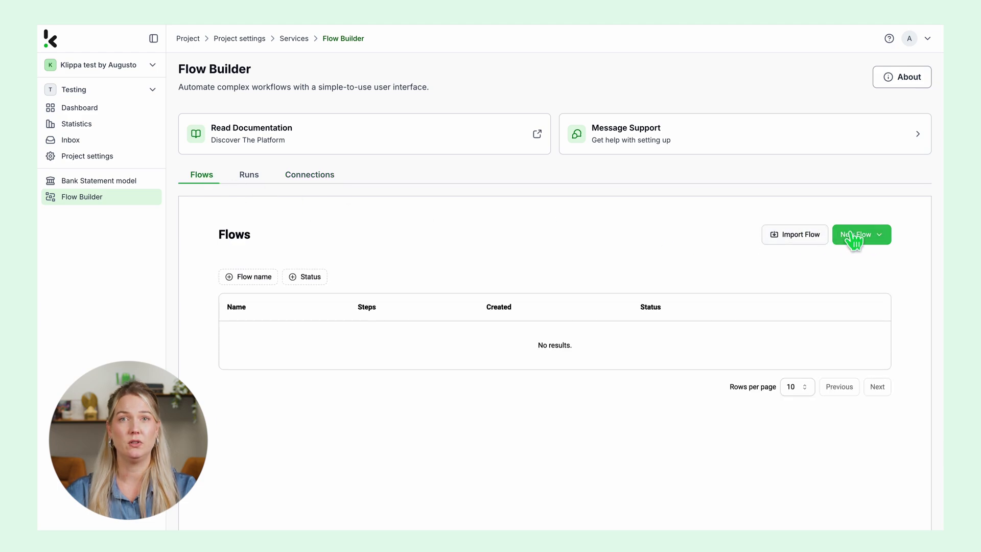
Step: Create a new flow from scratch and check the Untitled flow's options menu
click(885, 236)
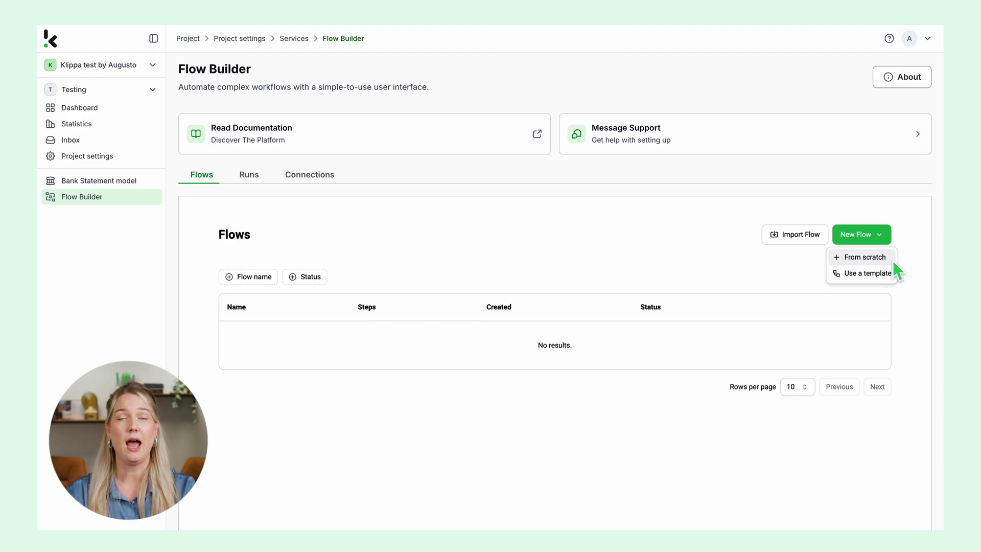
click(892, 260)
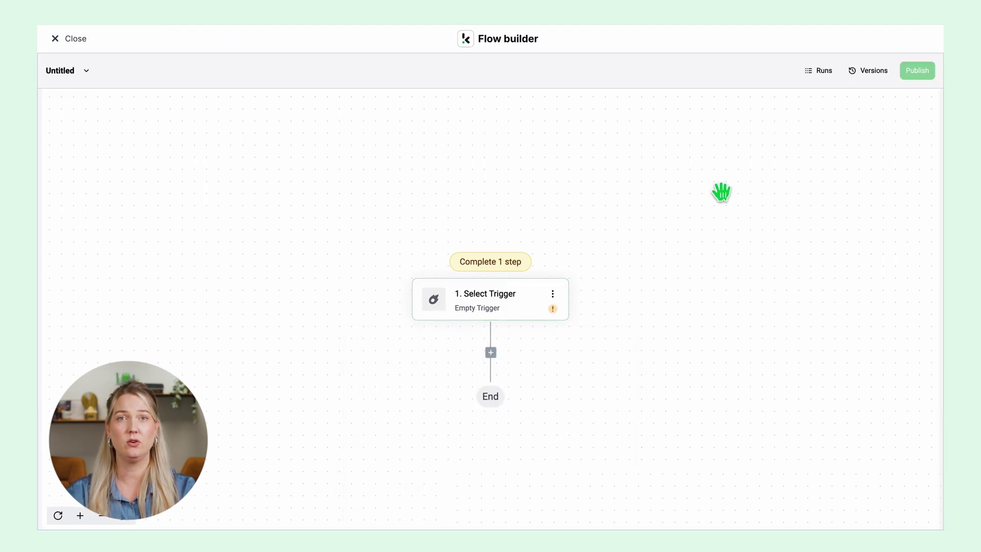
drag(647, 360, 656, 204)
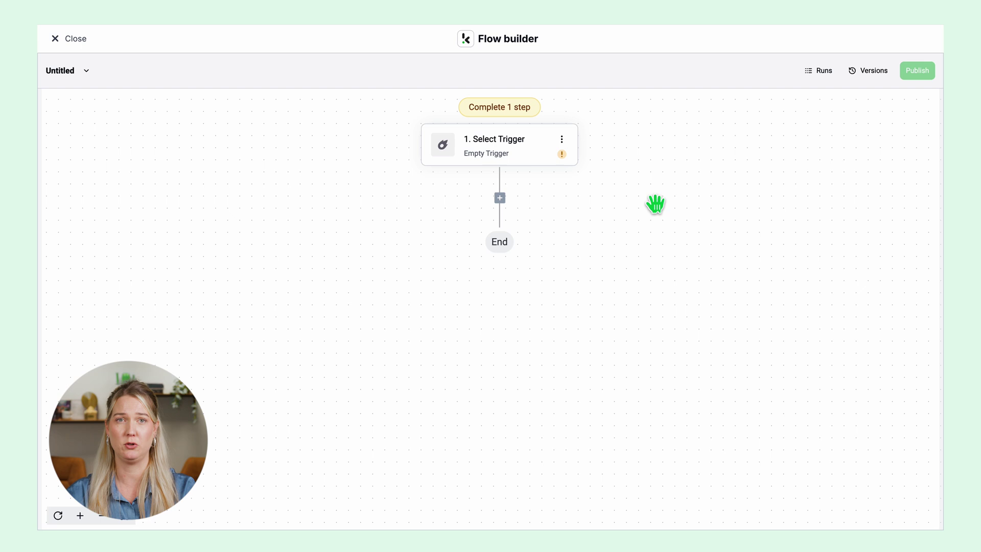
click(88, 72)
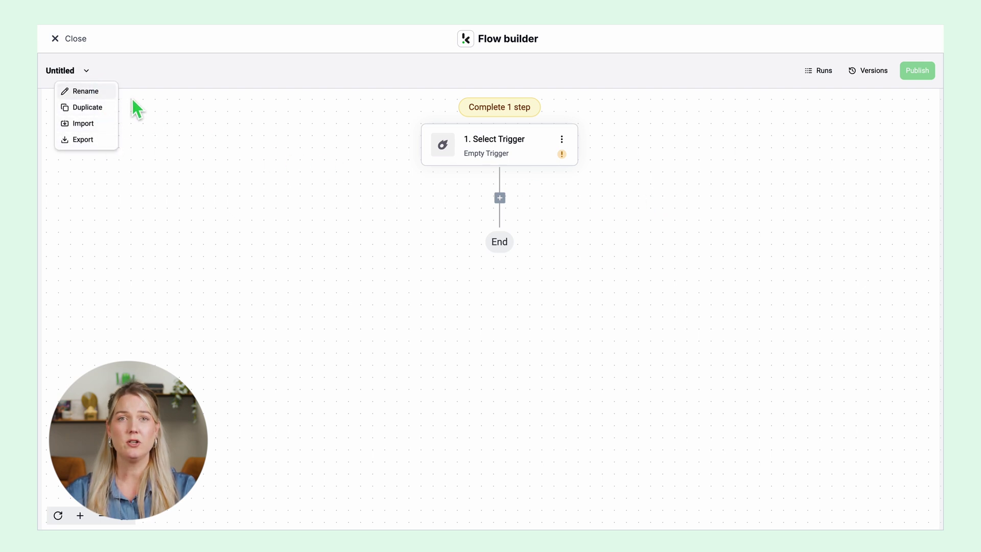
Step: Search the trigger pieces for 'Google' and choose Google Drive's New File trigger
click(493, 148)
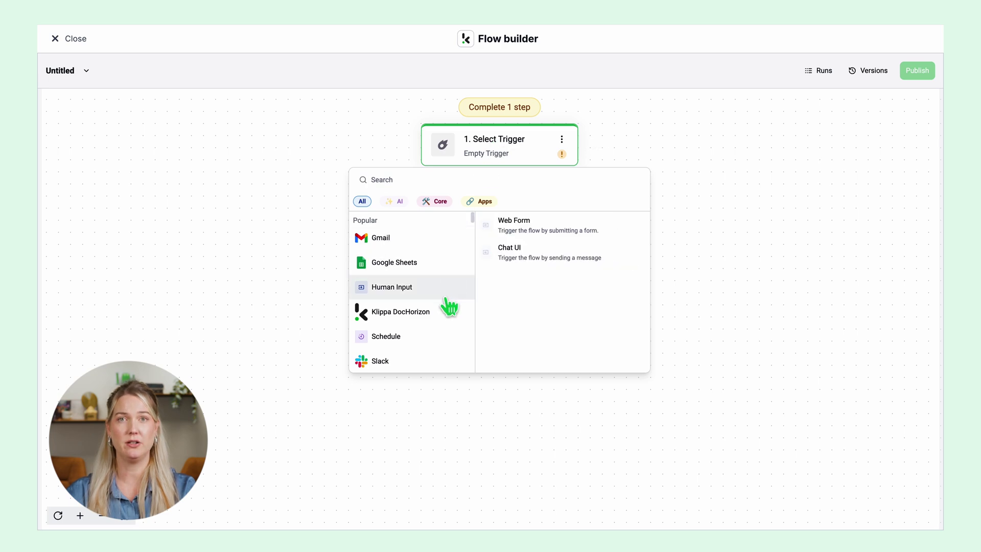
scroll(449, 307, down, 2)
scroll(449, 306, down, 10)
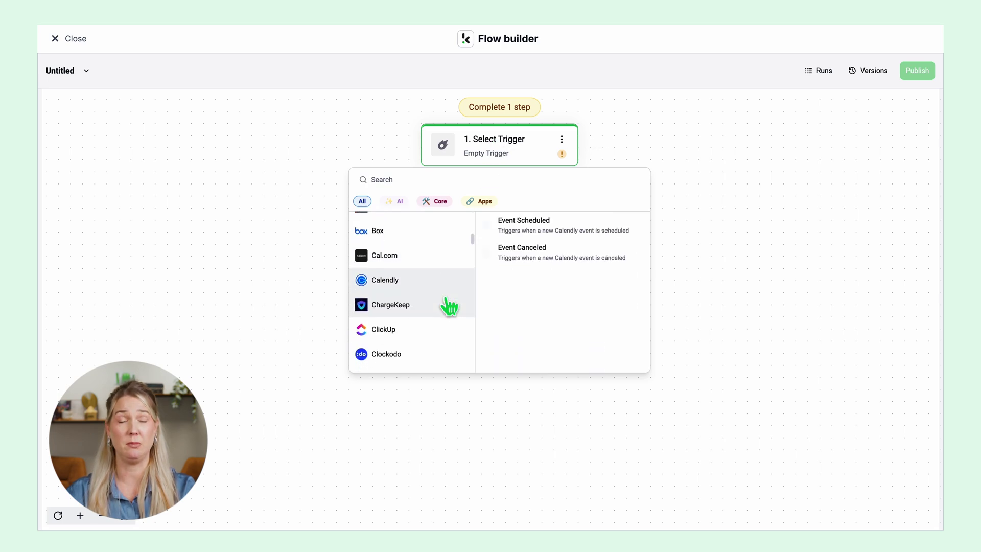
scroll(449, 305, down, 10)
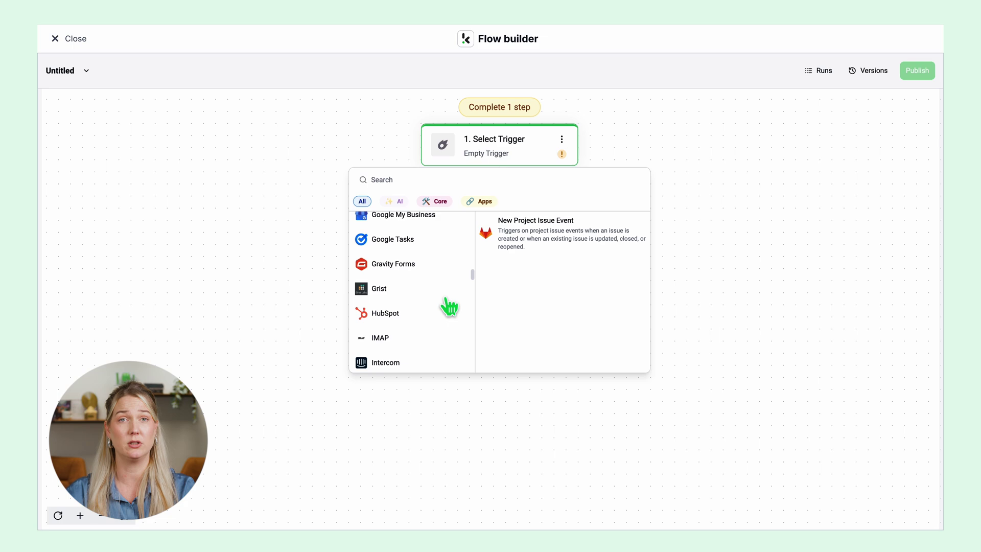
click(464, 182)
text(Google drive)
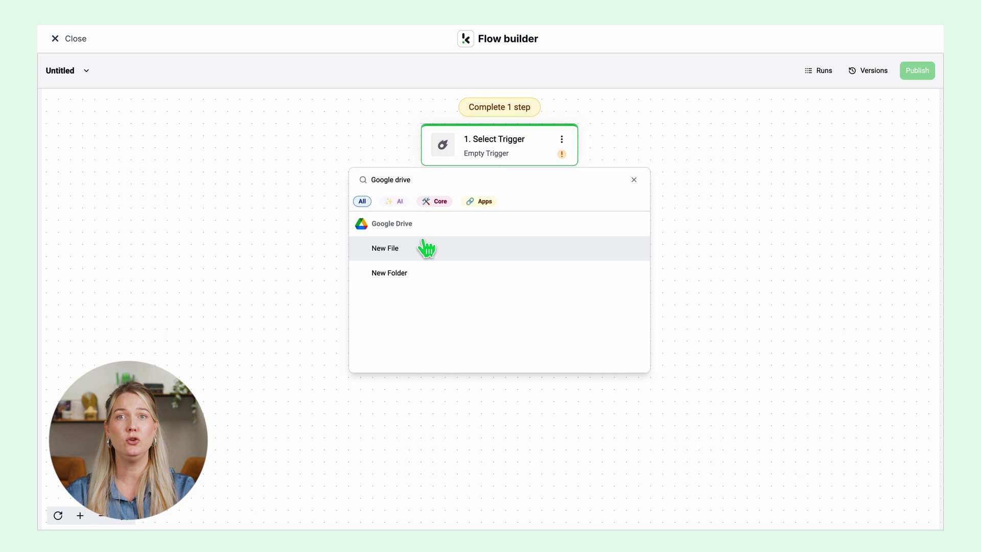
click(414, 251)
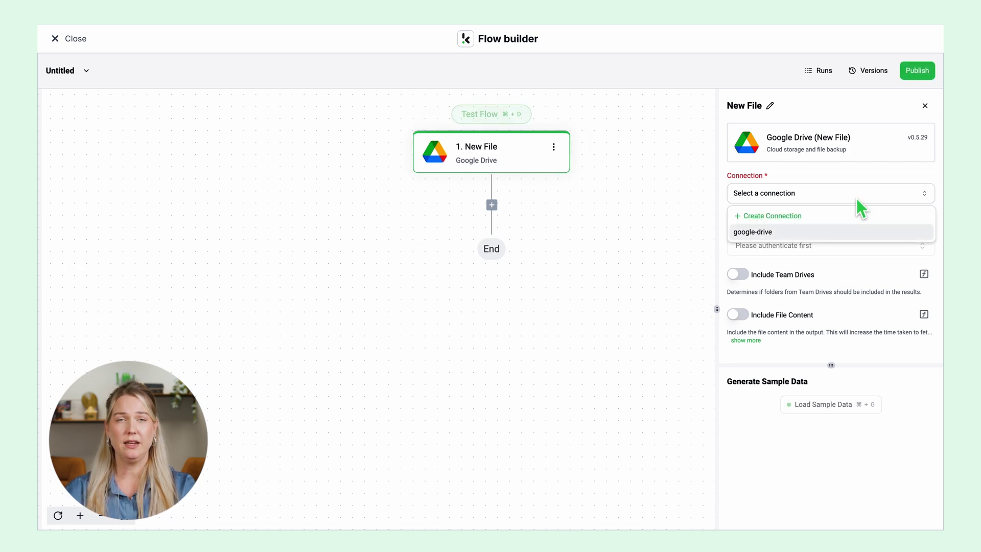
Step: Use the google-drive connection, watch the Input folder with file content included, and load sample data
click(814, 236)
click(831, 247)
text(inp)
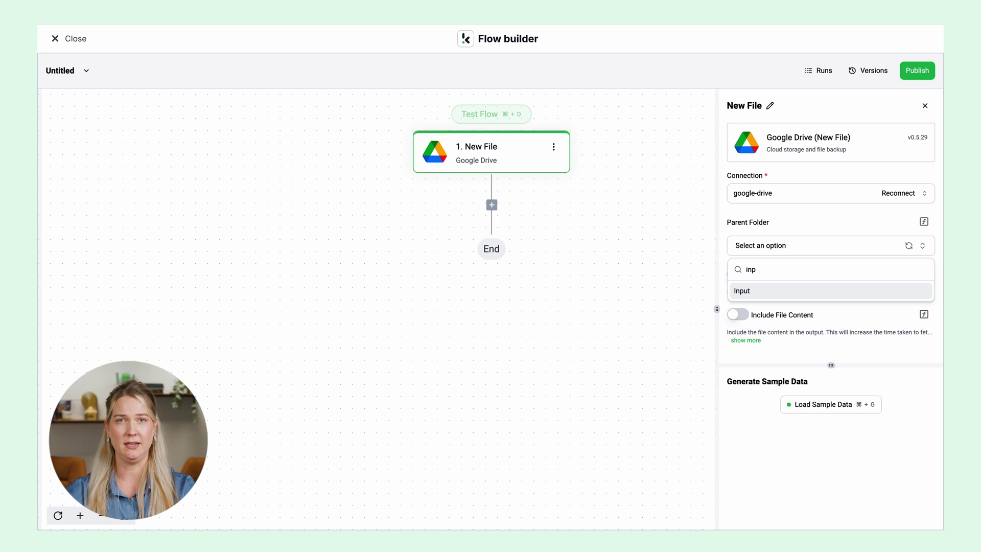
click(777, 288)
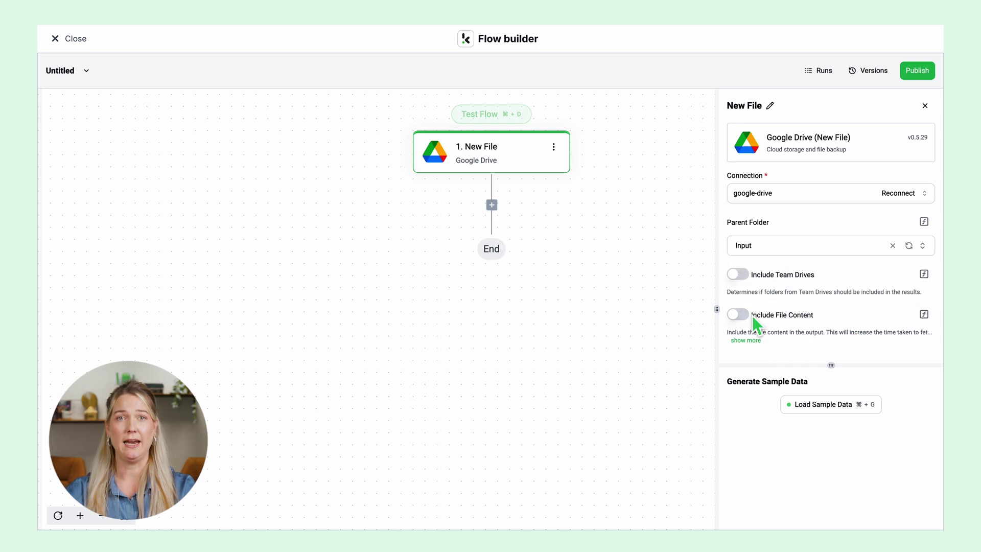
click(747, 316)
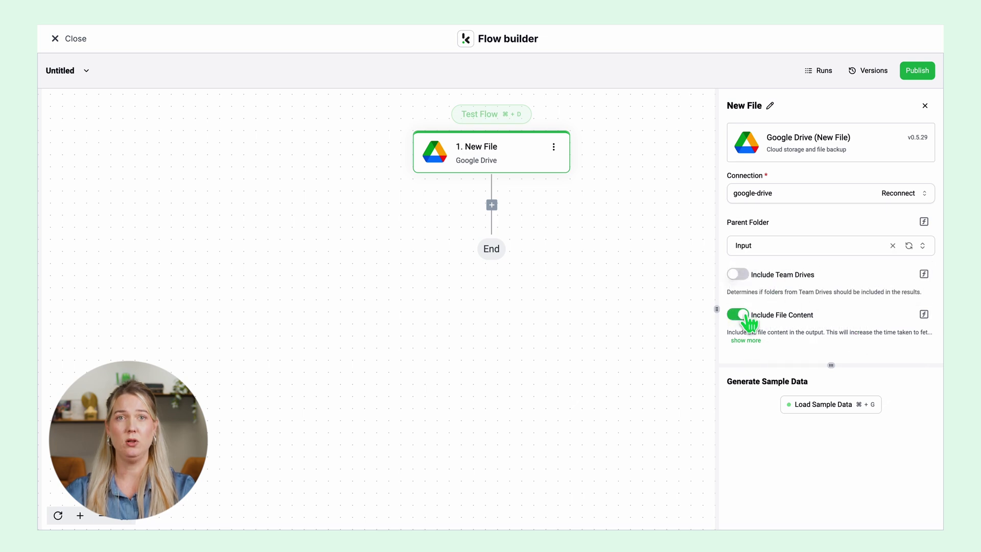
click(830, 405)
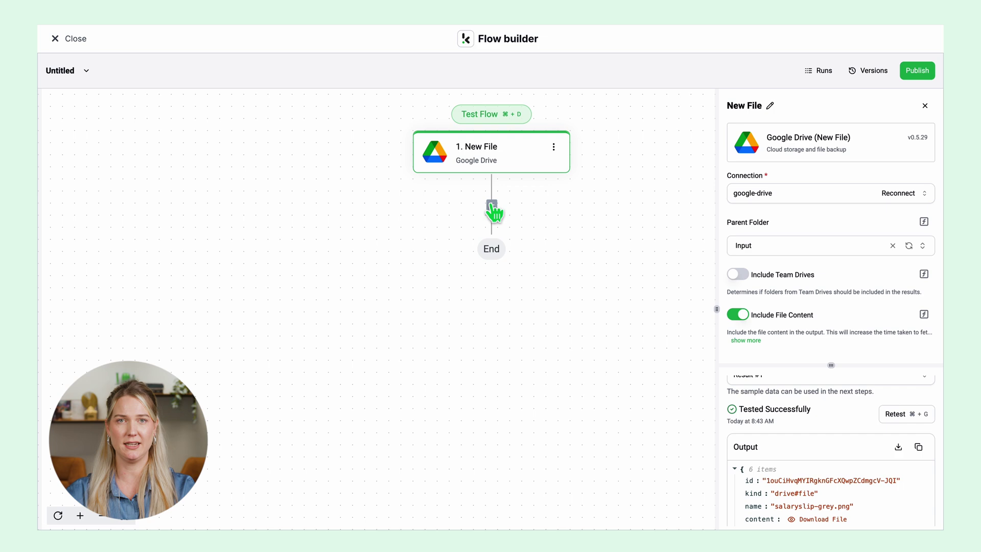
Step: Add a Bank Statement capture step using the Default DocHorizon Platform connection and Flow tutorial preset
click(492, 207)
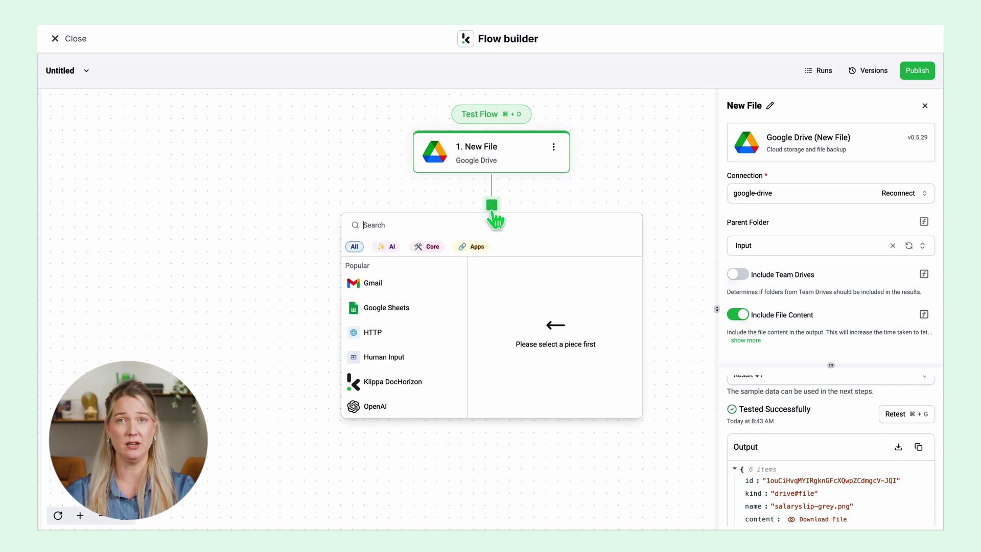
text(Bank)
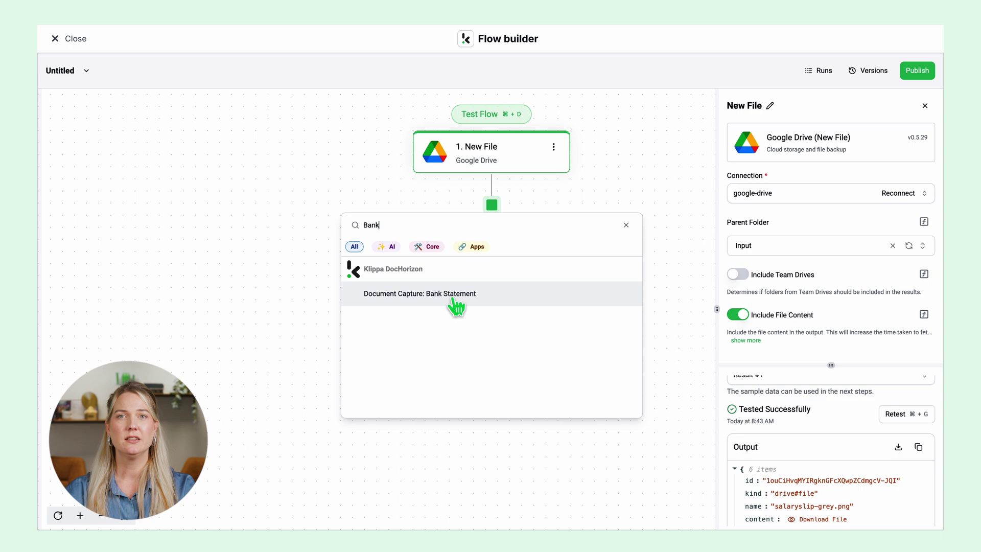
click(452, 298)
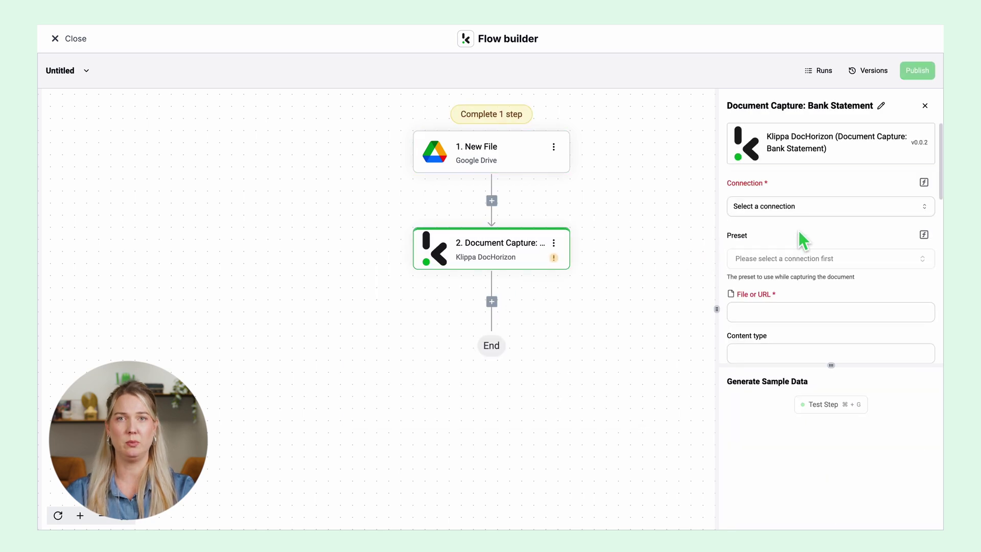
click(804, 212)
click(806, 246)
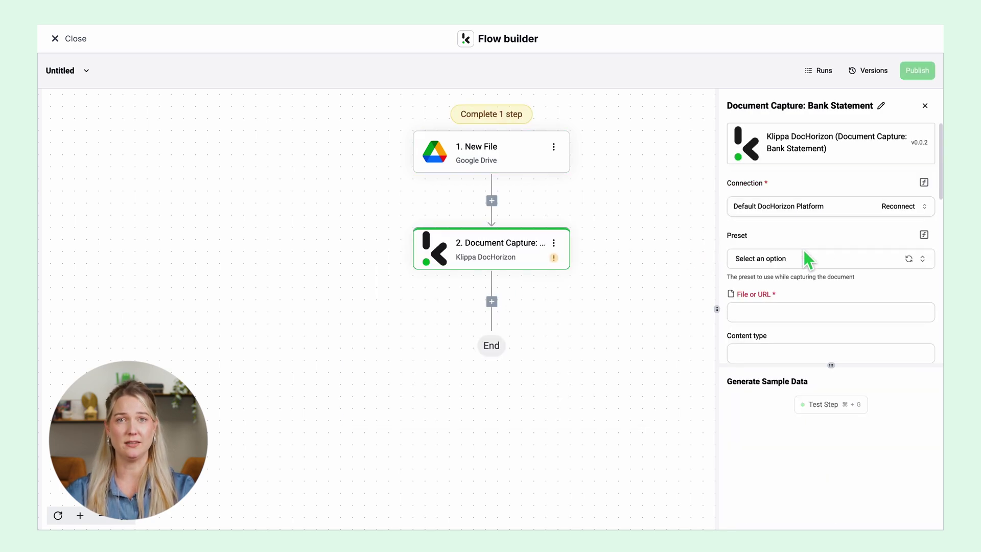
click(809, 265)
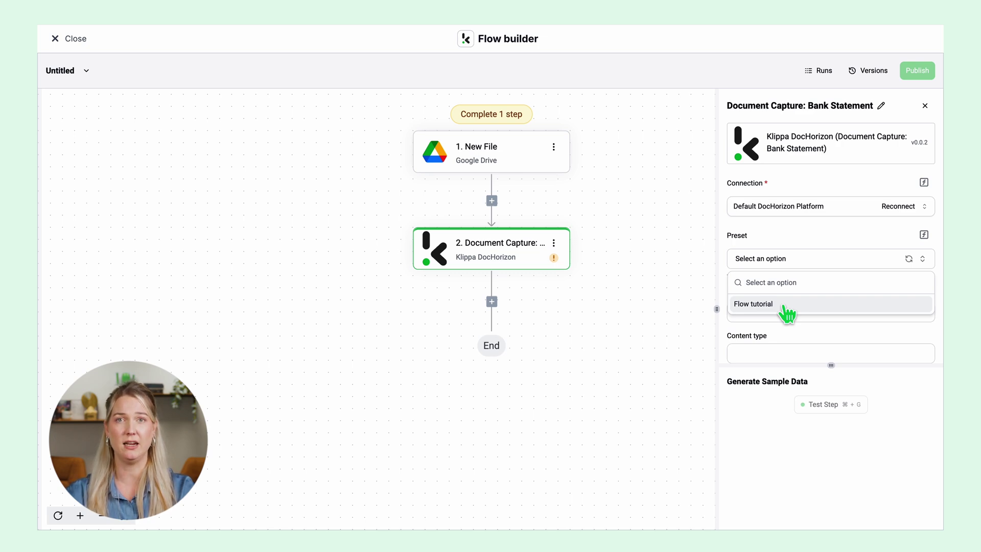
click(785, 307)
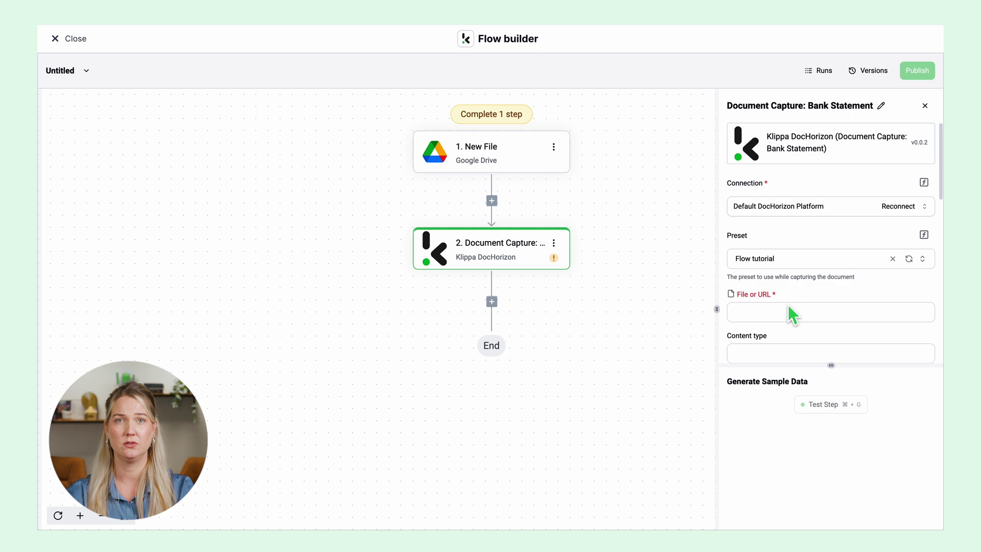
Step: Fill File or URL with the New File content and test the capture step
click(839, 320)
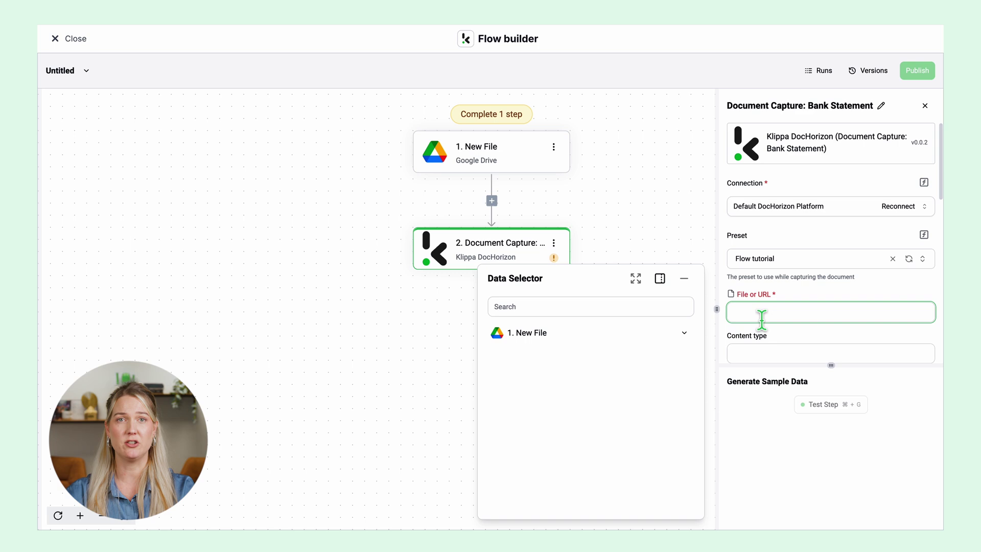
click(684, 333)
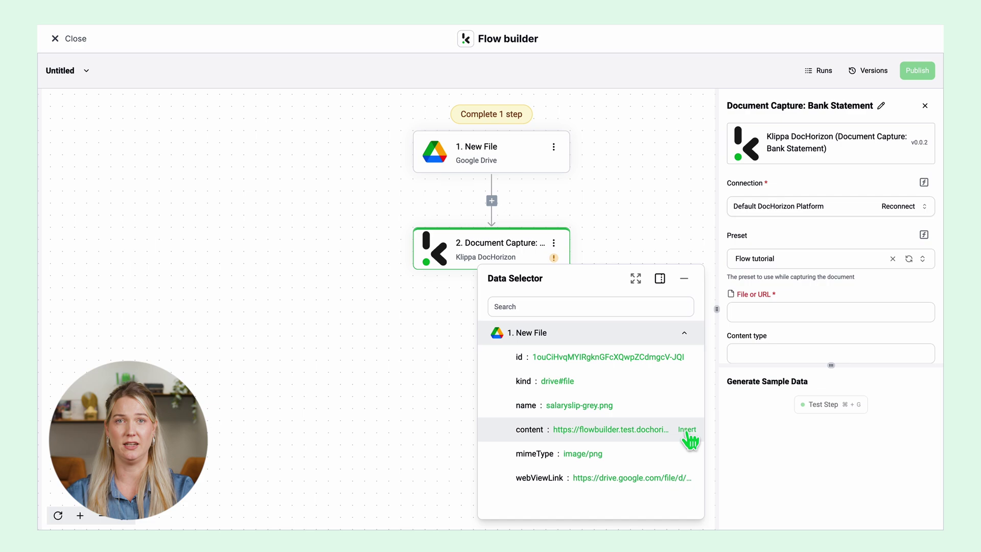
click(688, 430)
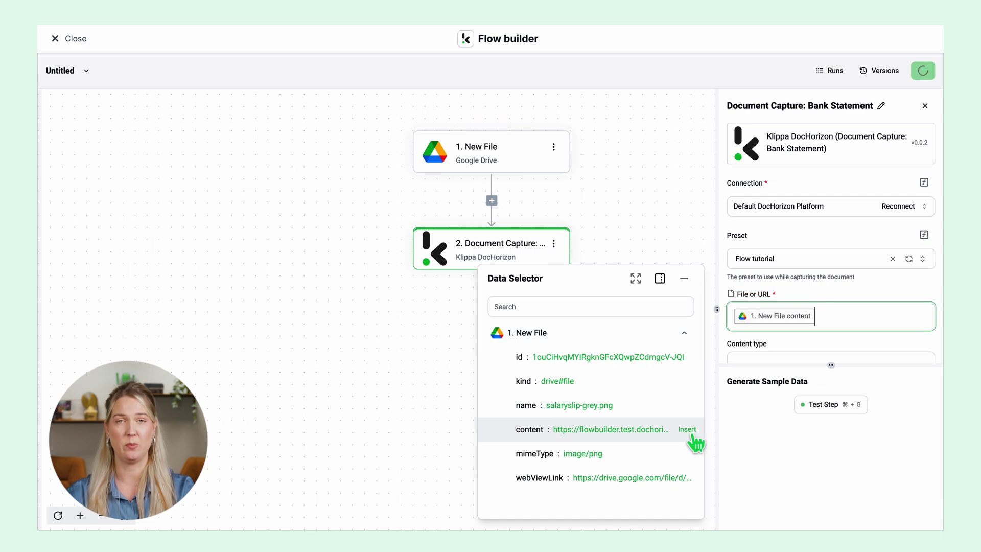
click(854, 409)
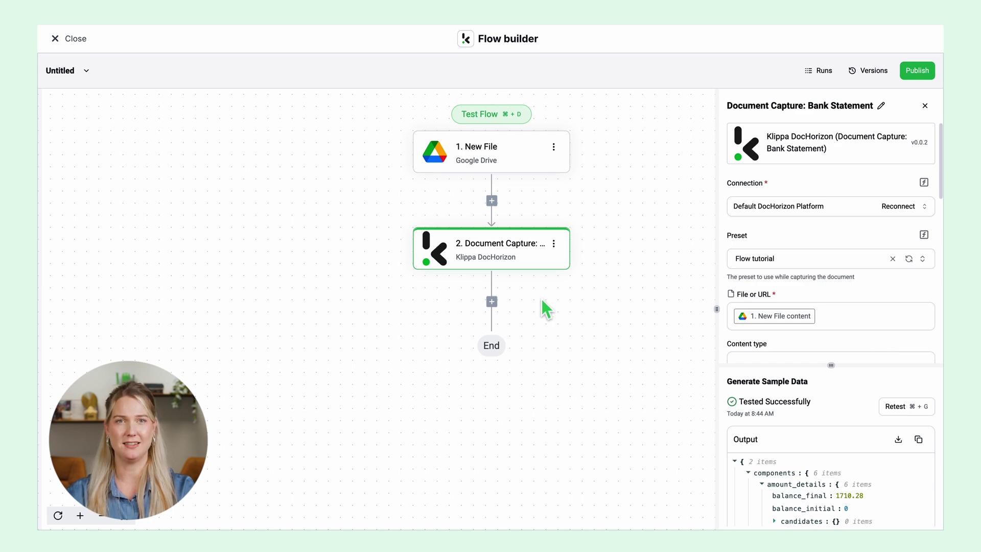
Step: Search the piece picker for 'Google drive' and add its Create new file action after the capture step
click(492, 303)
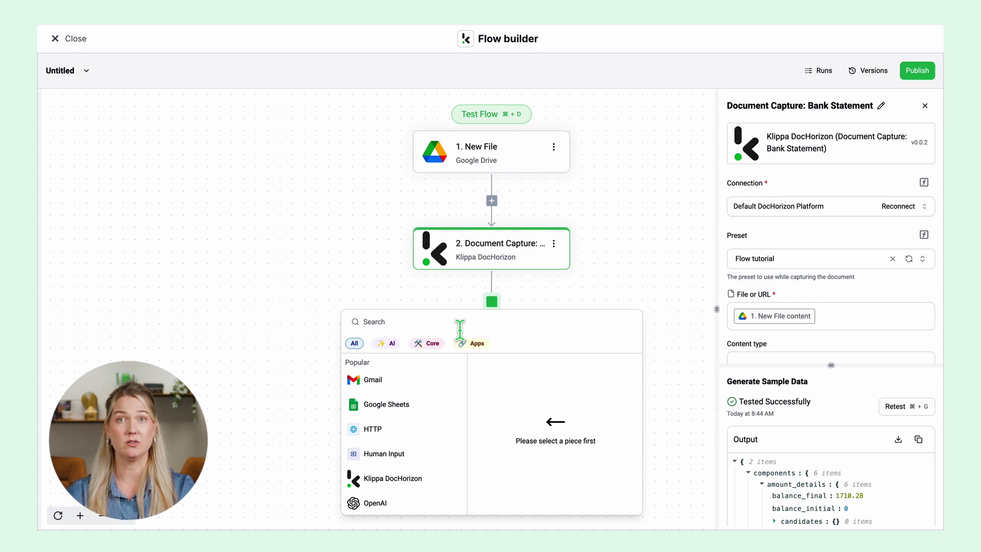
scroll(435, 460, down, 5)
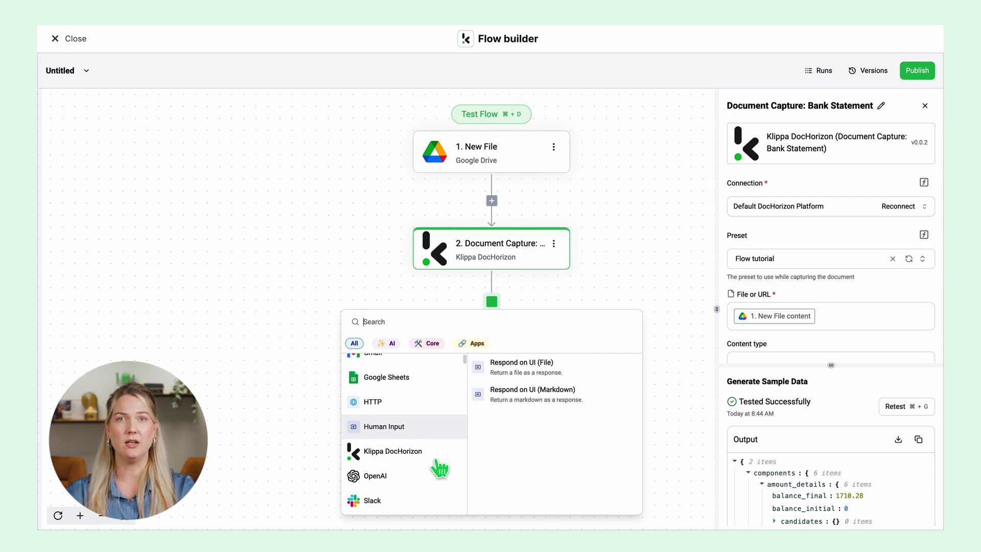
scroll(435, 460, down, 10)
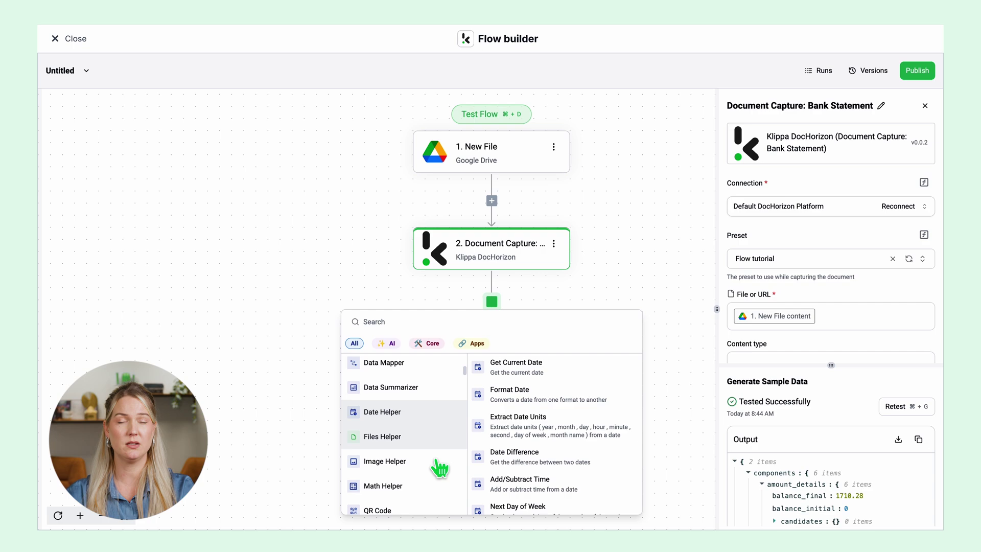
scroll(436, 459, down, 10)
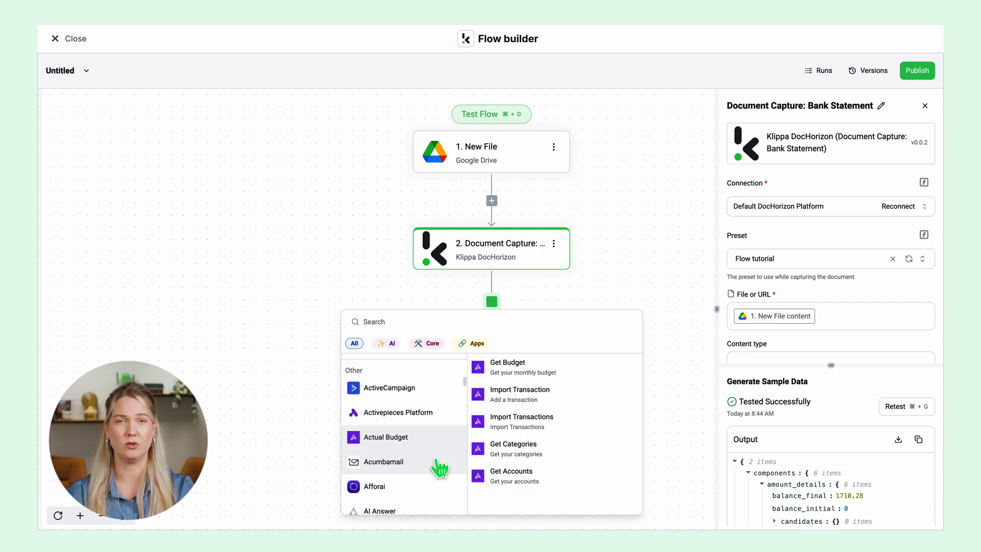
scroll(440, 467, down, 10)
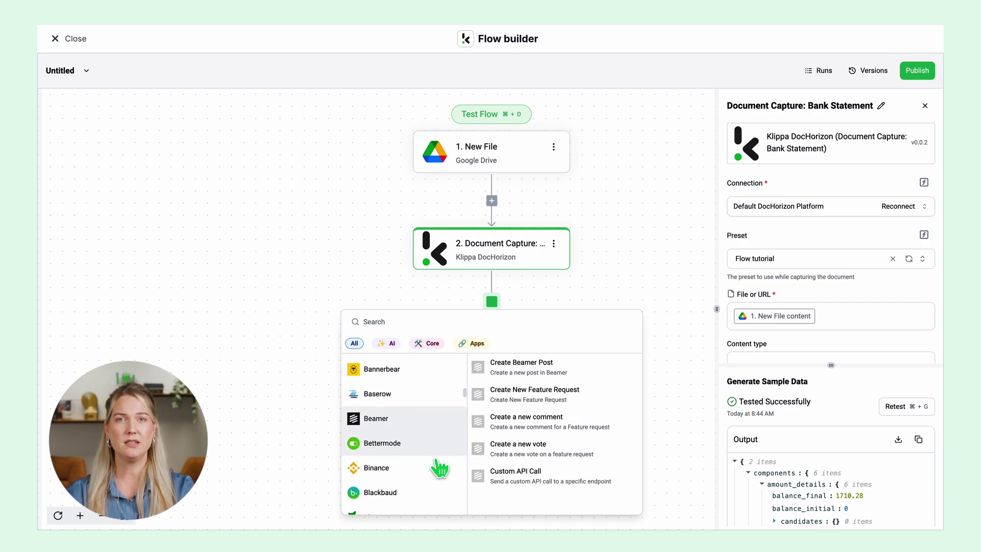
scroll(439, 468, down, 3)
text(Google drive)
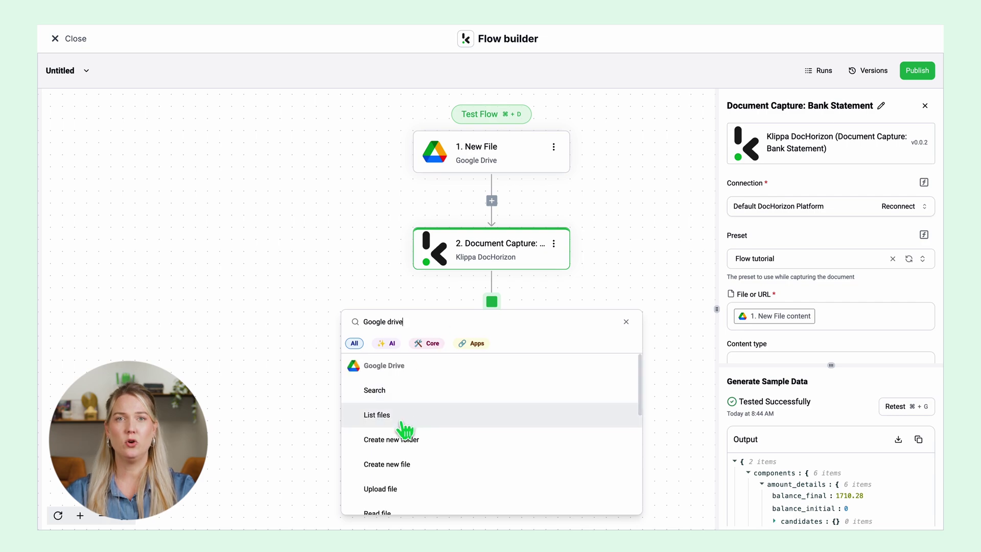
click(426, 476)
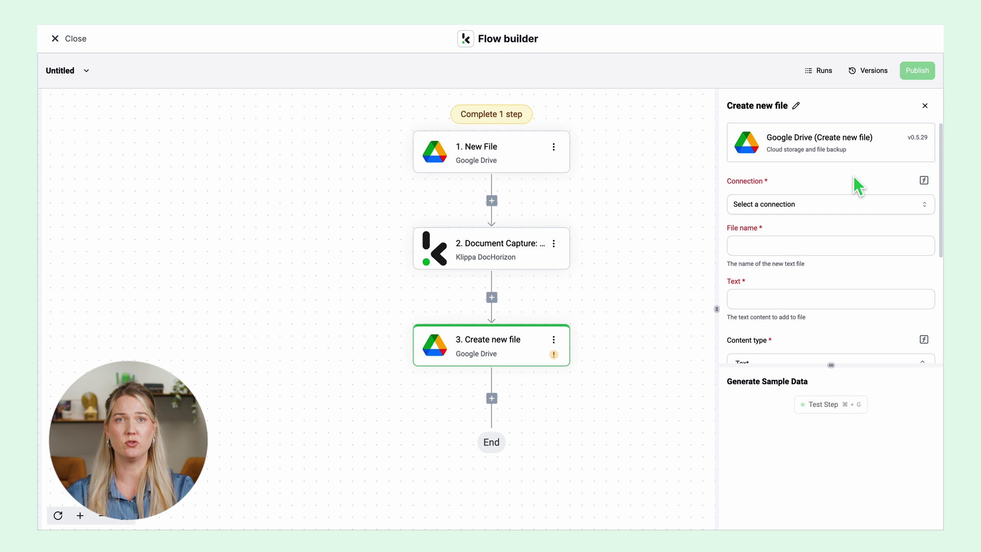
Step: Use the google-drive connection and name the file after the New File name plus '_processed.json'
click(860, 207)
click(817, 248)
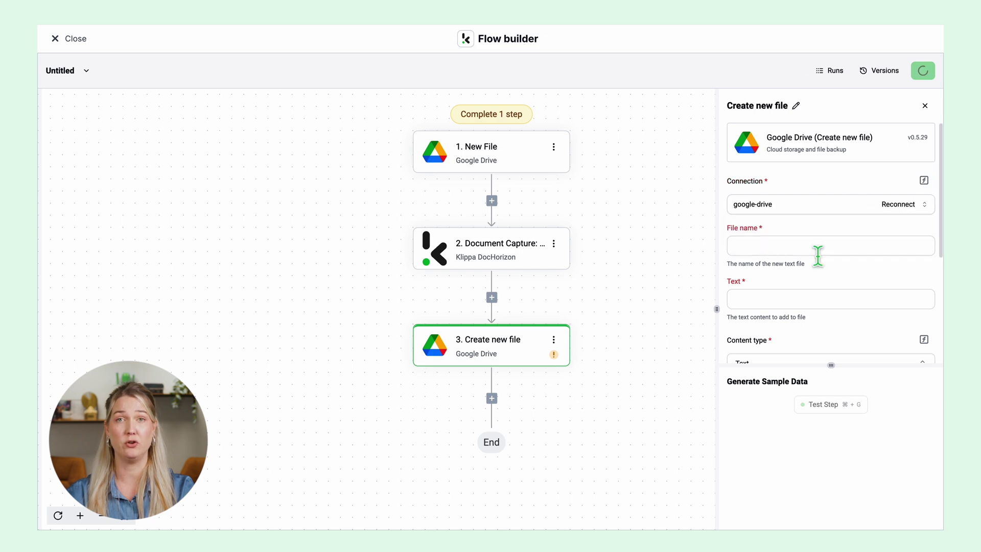
click(833, 250)
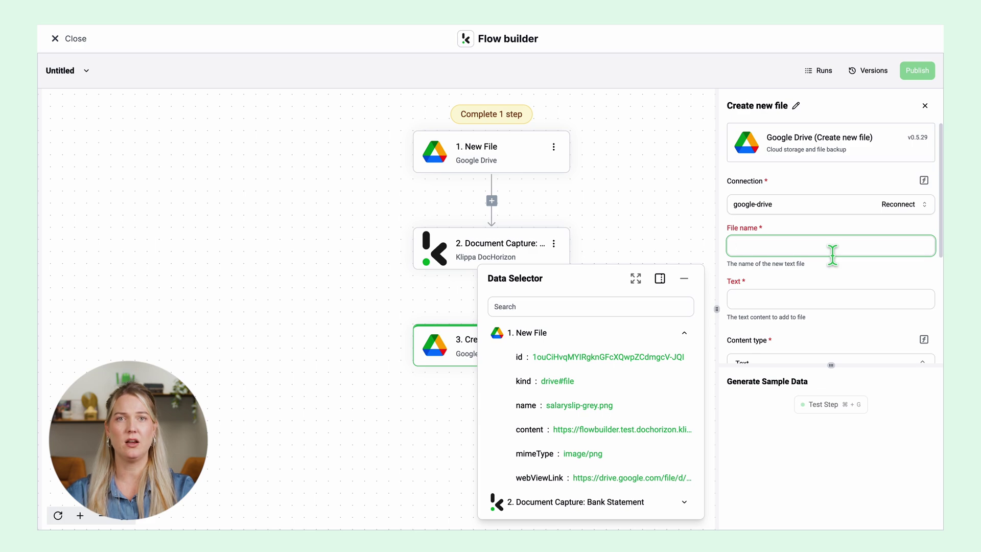
click(687, 406)
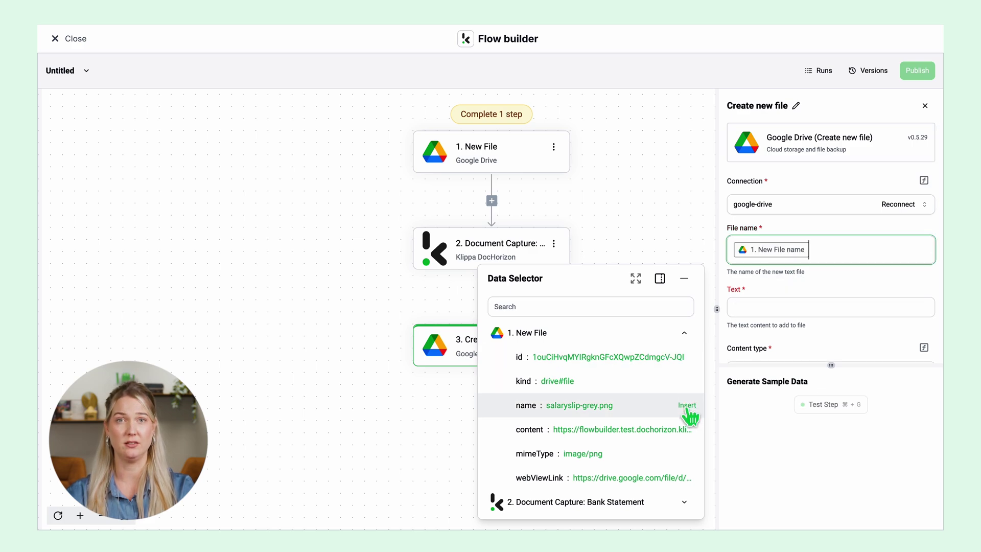
text(_processed.json)
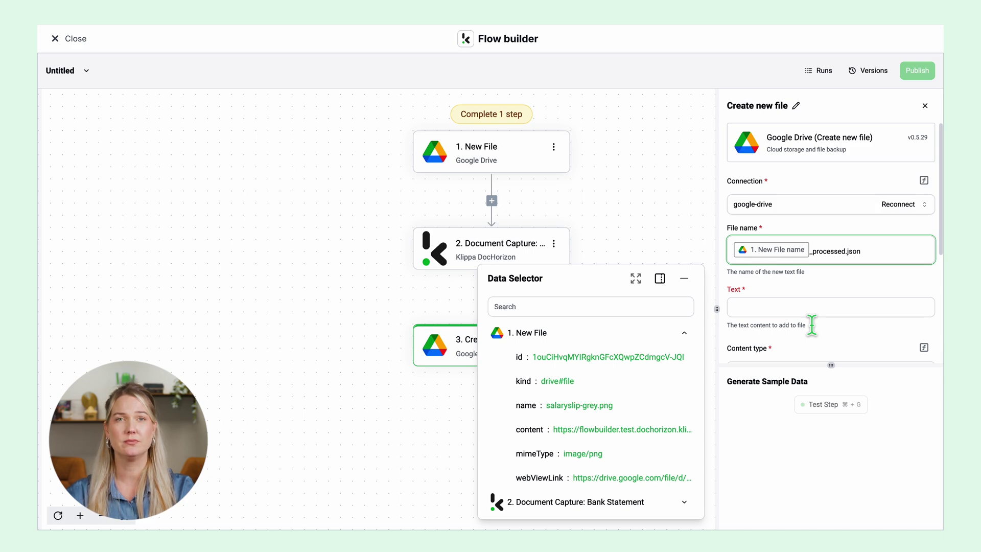
Step: Set the file text to the Bank Statement capture's components output
click(813, 313)
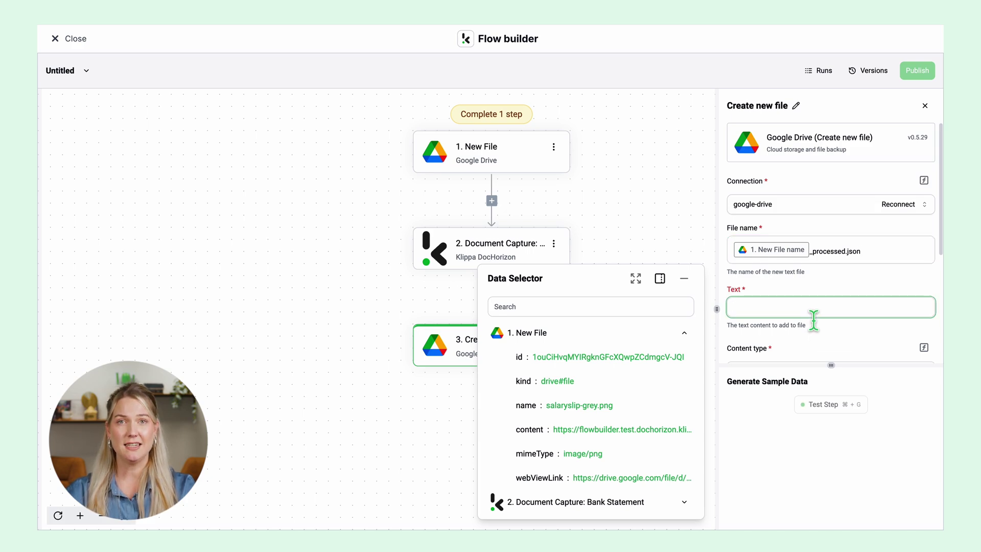
click(684, 333)
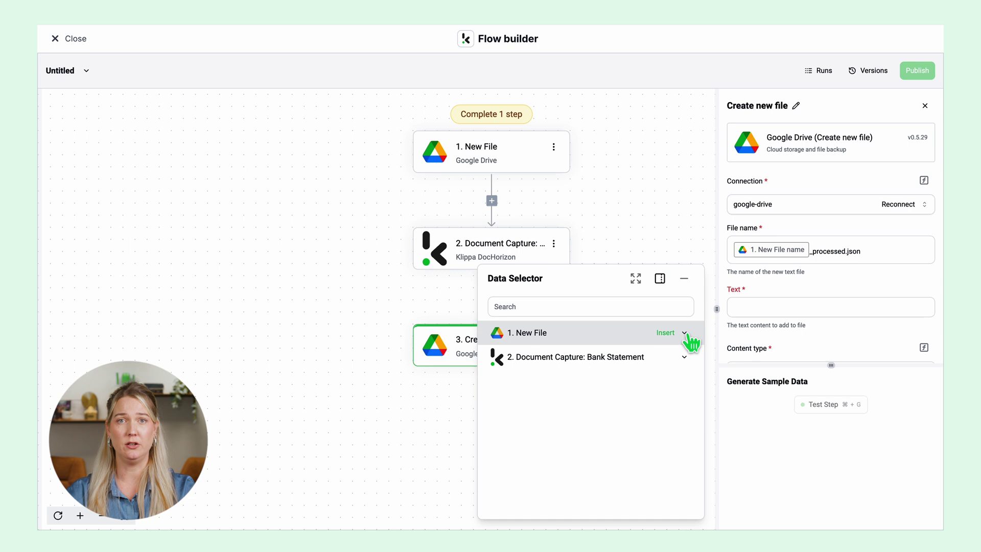
click(684, 358)
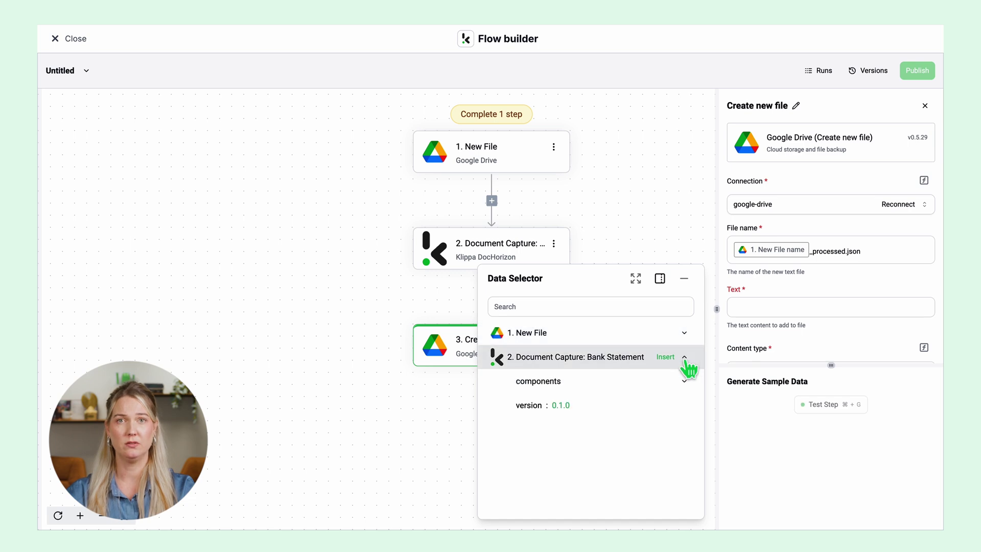
click(665, 382)
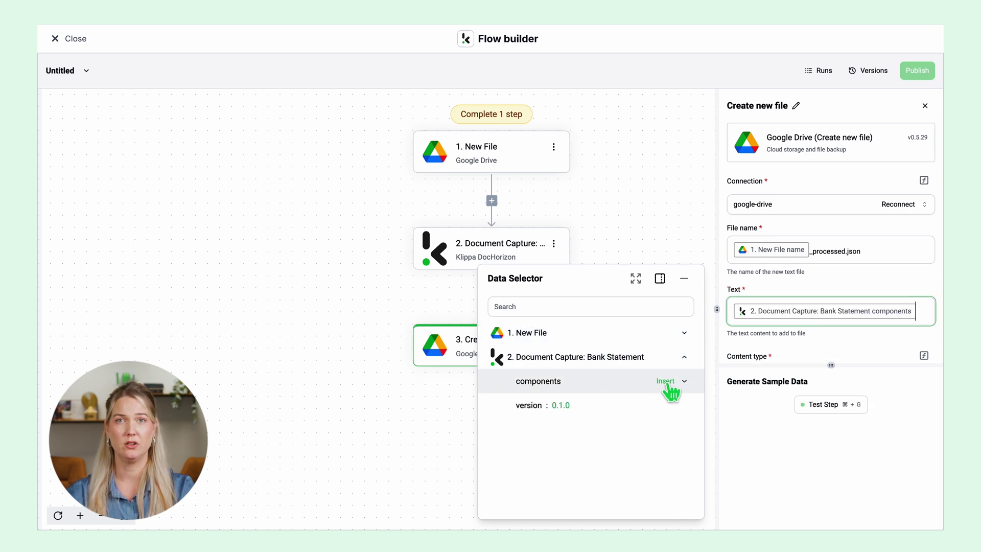
scroll(827, 349, down, 3)
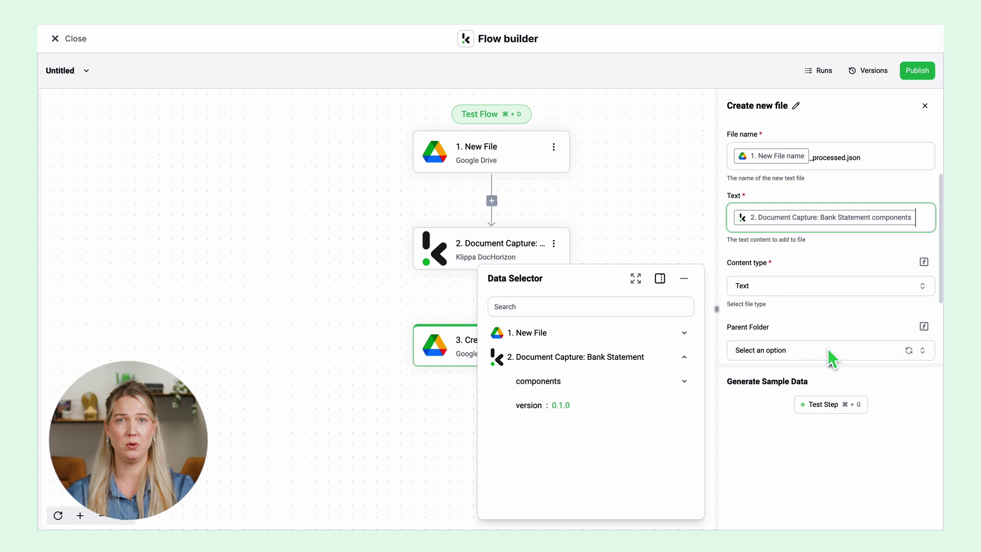
Step: Keep content type Text, save into the Output folder, and test the step
click(899, 280)
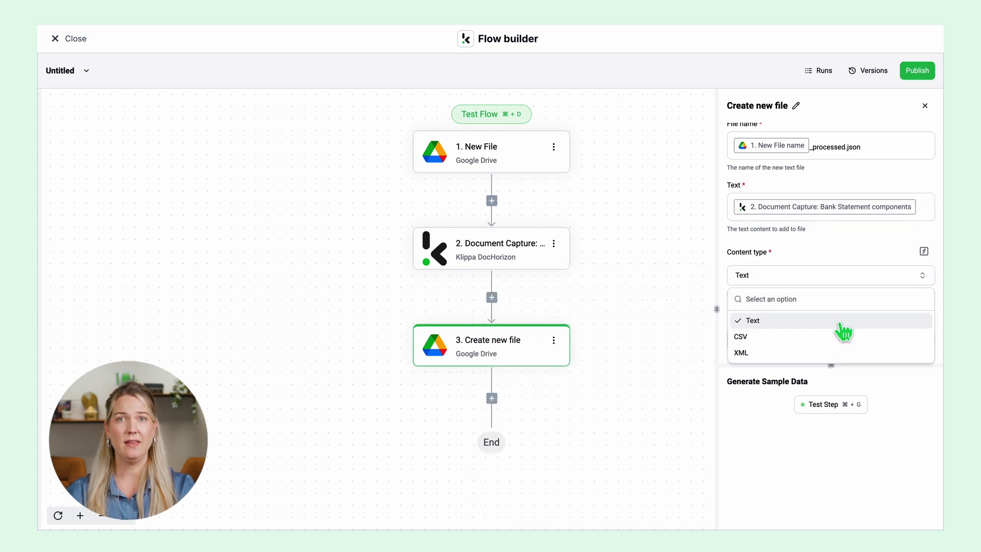
click(839, 322)
scroll(852, 313, down, 3)
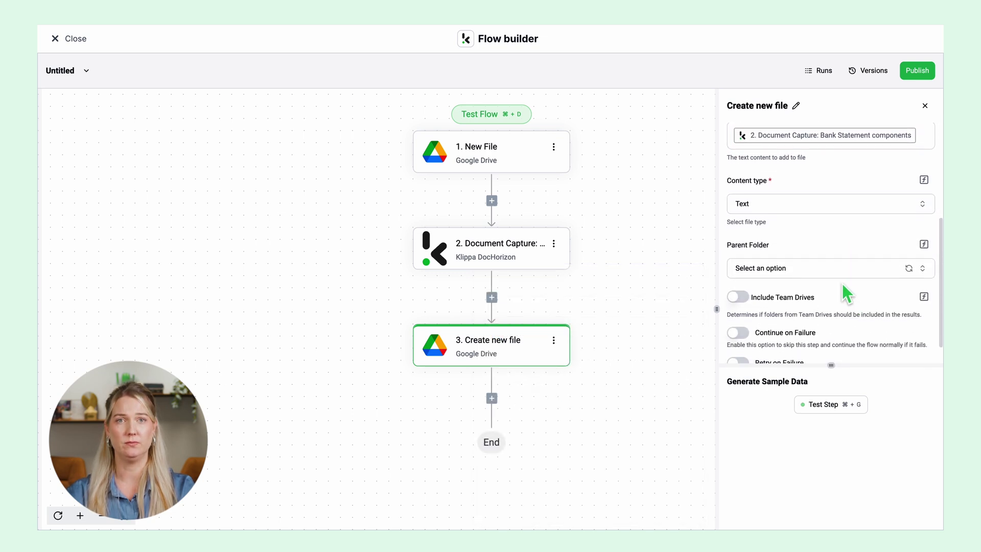
click(838, 268)
click(846, 294)
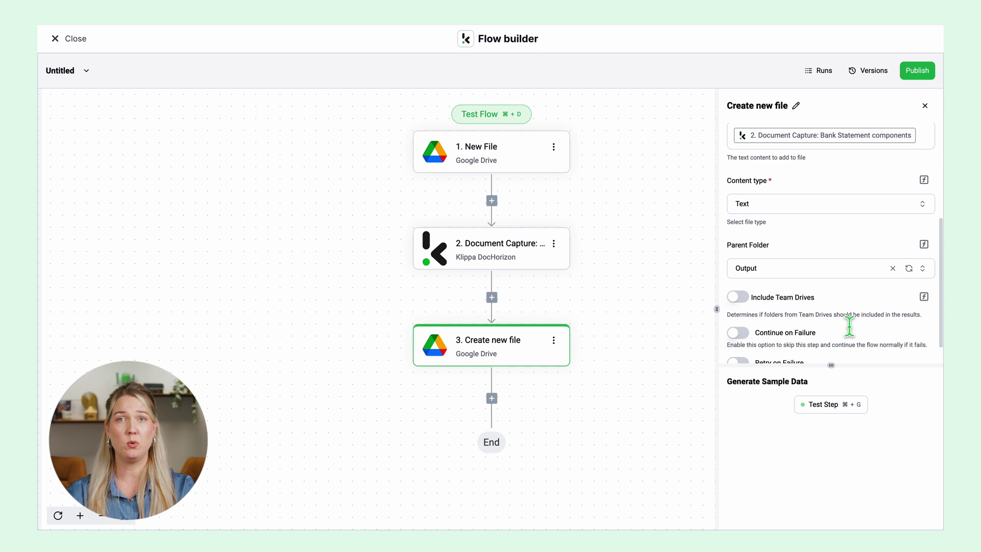
scroll(849, 326, down, 1)
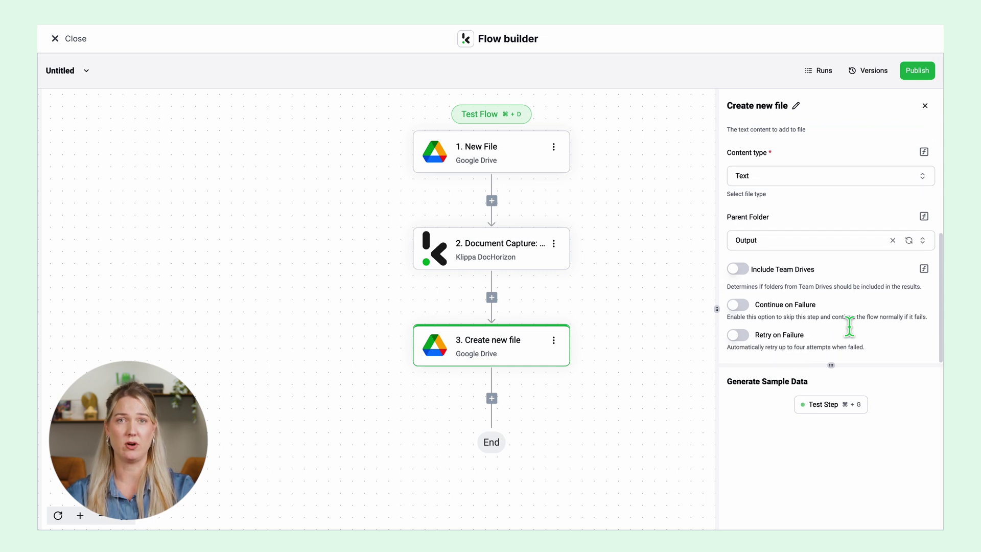
click(835, 405)
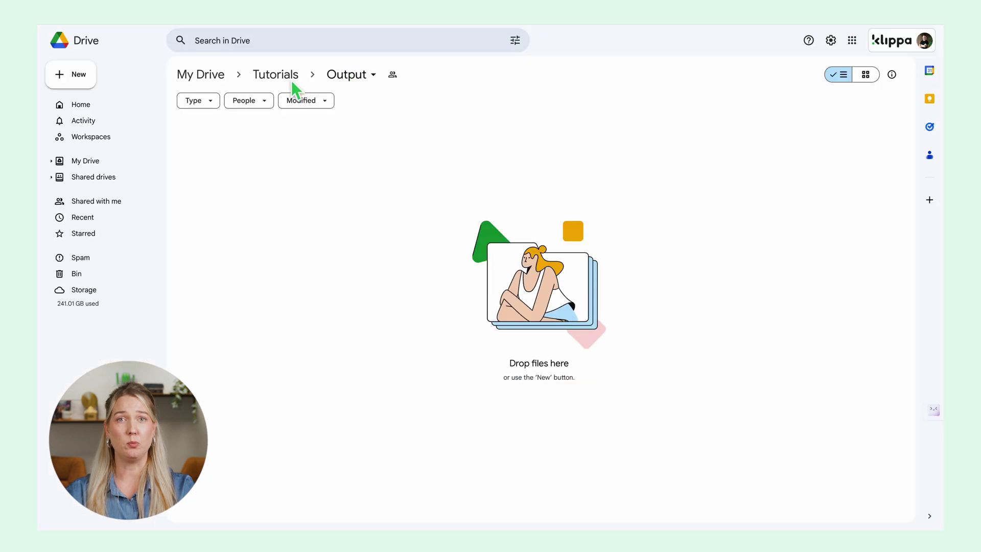
Step: Upload Bank-statement.png into Tutorials > Input, then open Tutorials > Output to find the processed JSON
click(276, 75)
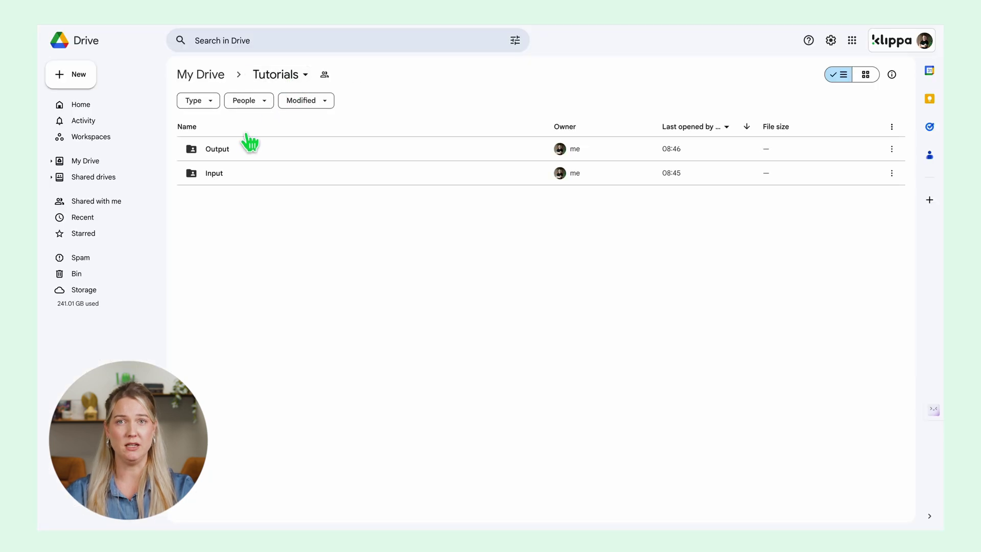
double_click(218, 173)
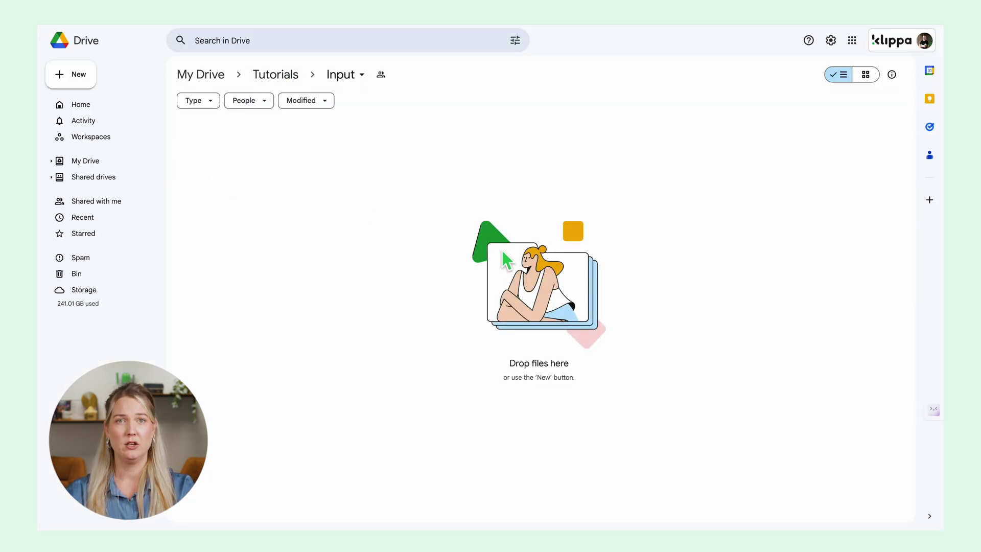
click(83, 77)
click(134, 98)
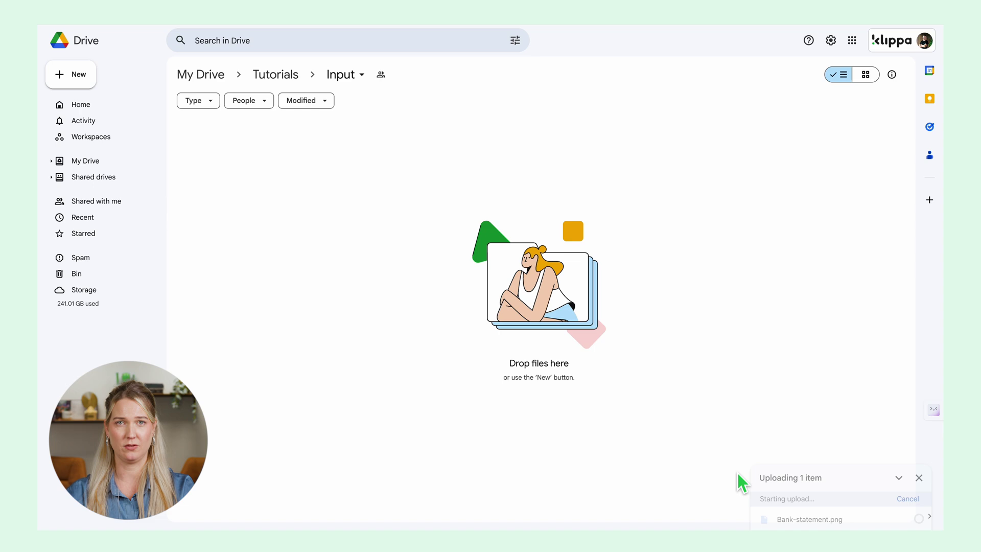
click(287, 83)
double_click(221, 173)
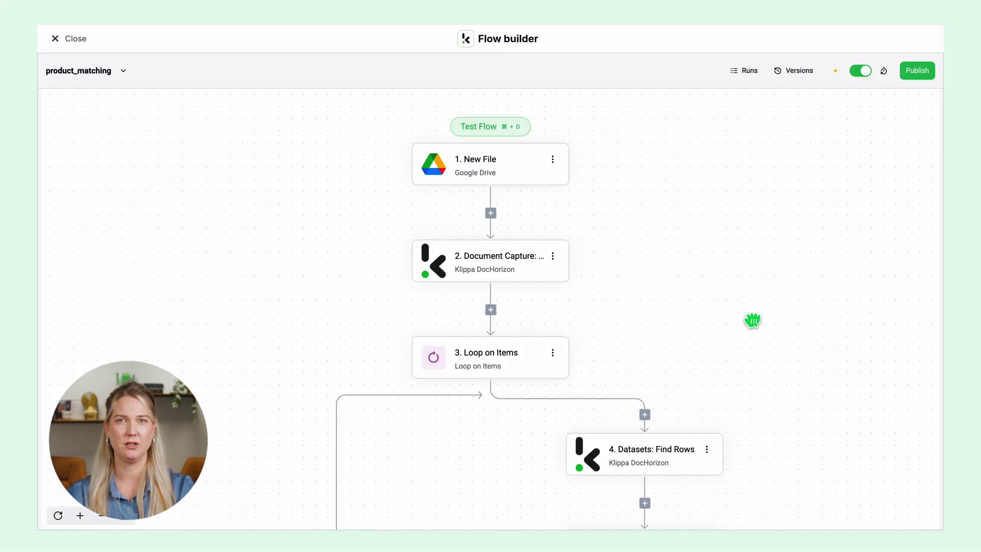
Step: Pan down the product_matching flow to inspect its Branch, Search and Move File steps
drag(752, 321, 738, 192)
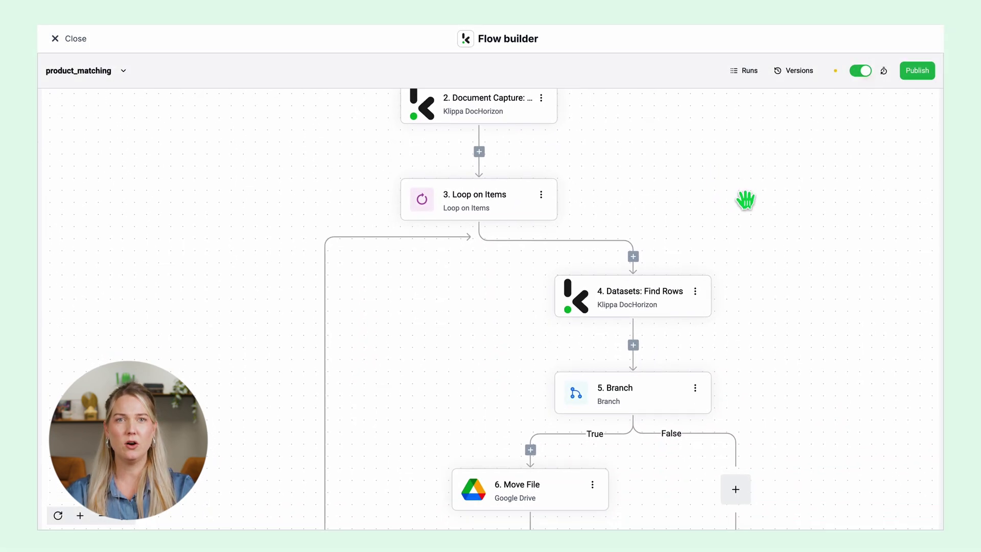
drag(773, 368, 761, 200)
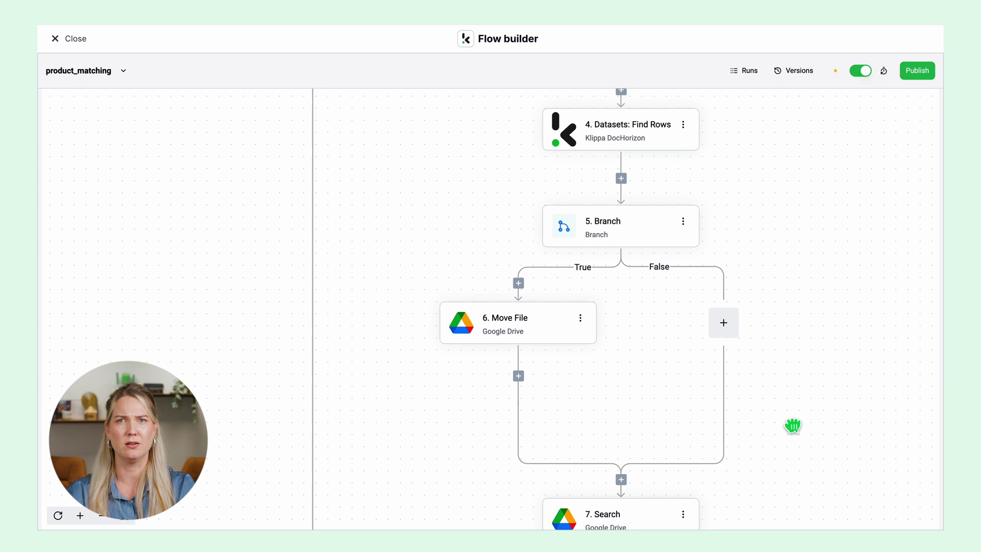
drag(793, 425, 782, 234)
drag(795, 420, 779, 246)
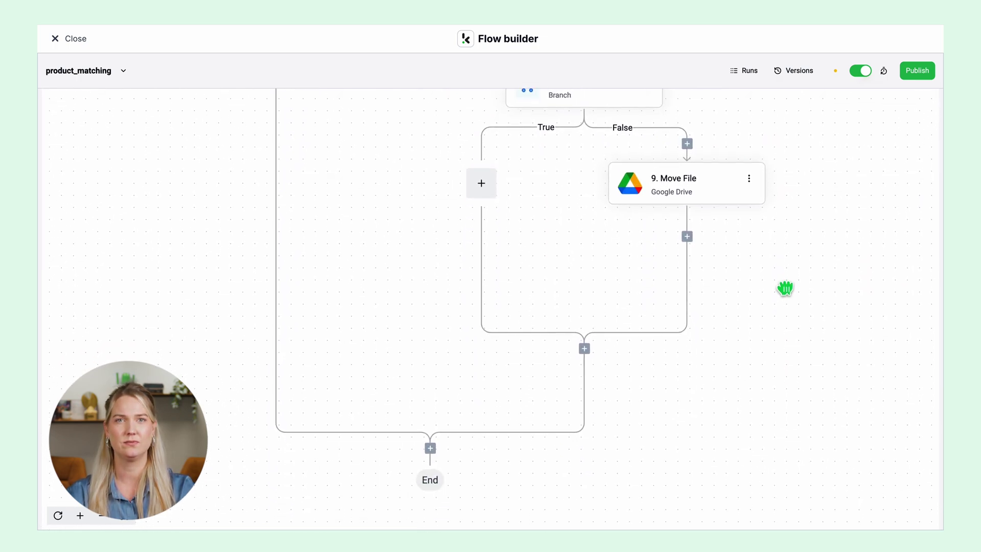